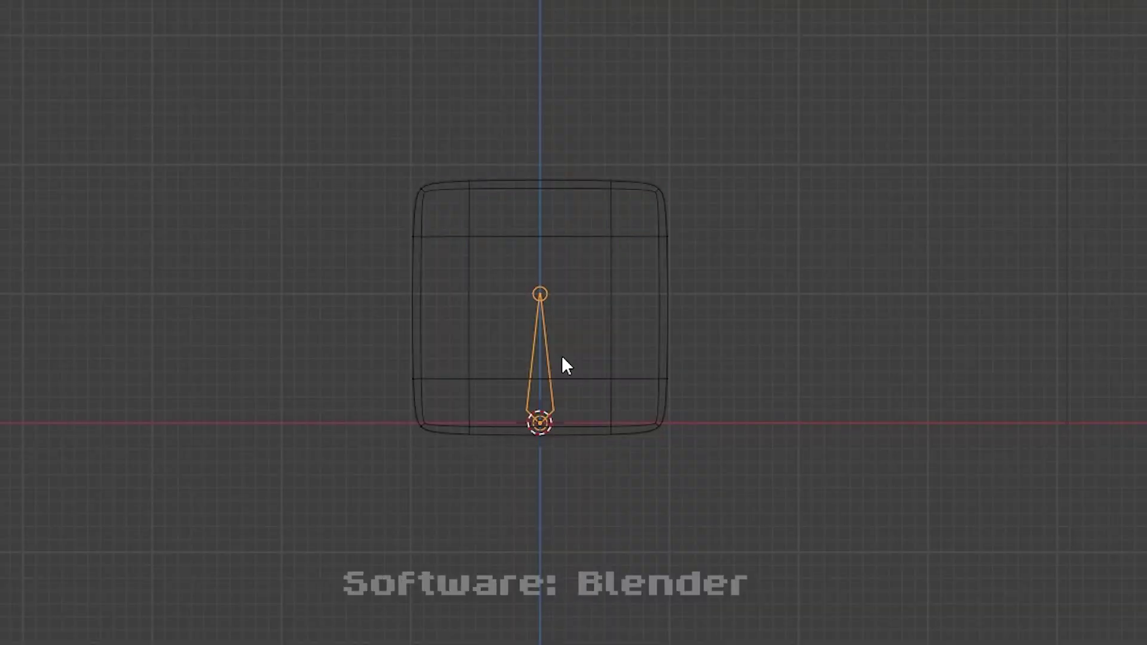
# Build a rig of six bones radiating outward from the cube's centre, one toward each face
pyautogui.click(550, 379)
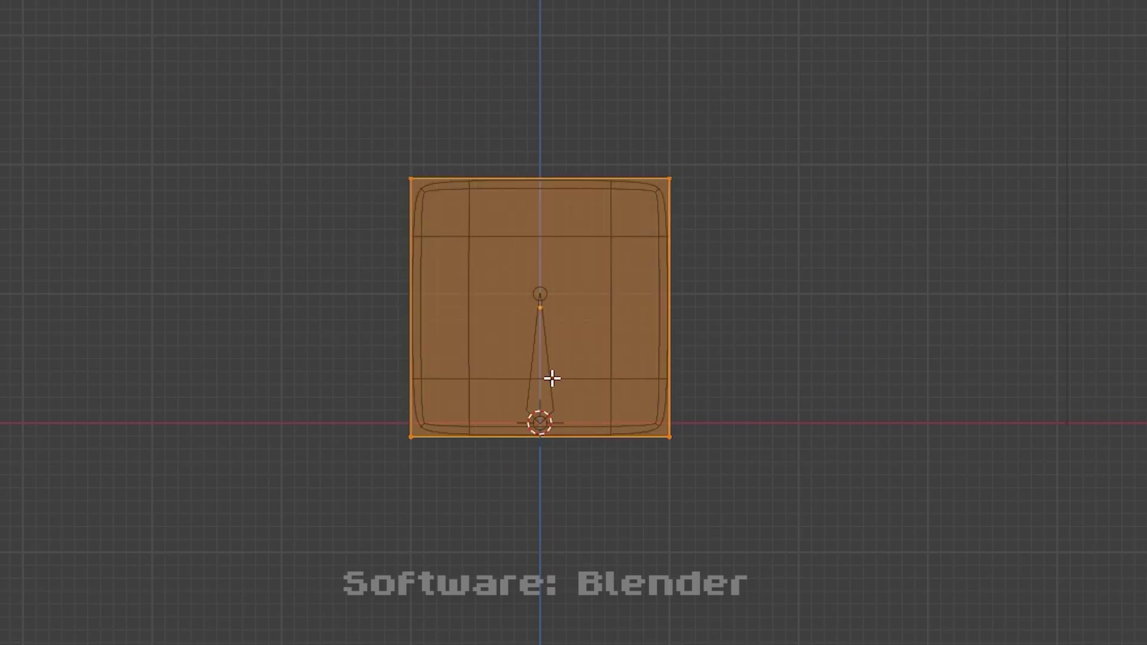
pyautogui.click(550, 378)
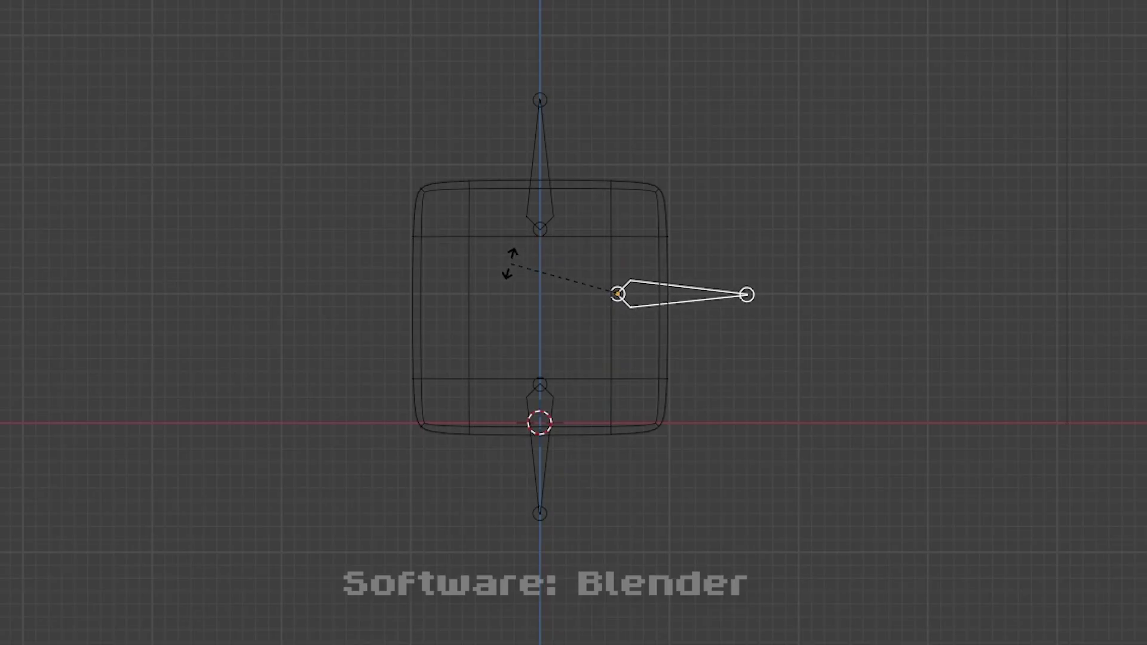
pyautogui.press('KP_7')
pyautogui.press('KP_1')
pyautogui.press('KP_7')
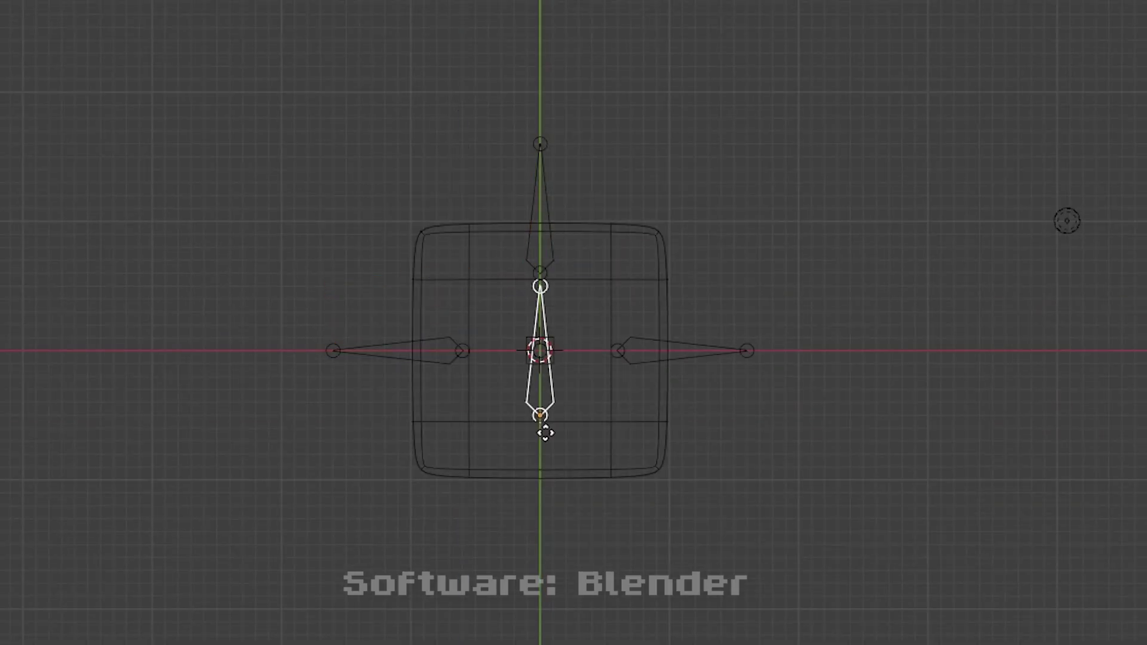
pyautogui.press('KP_1')
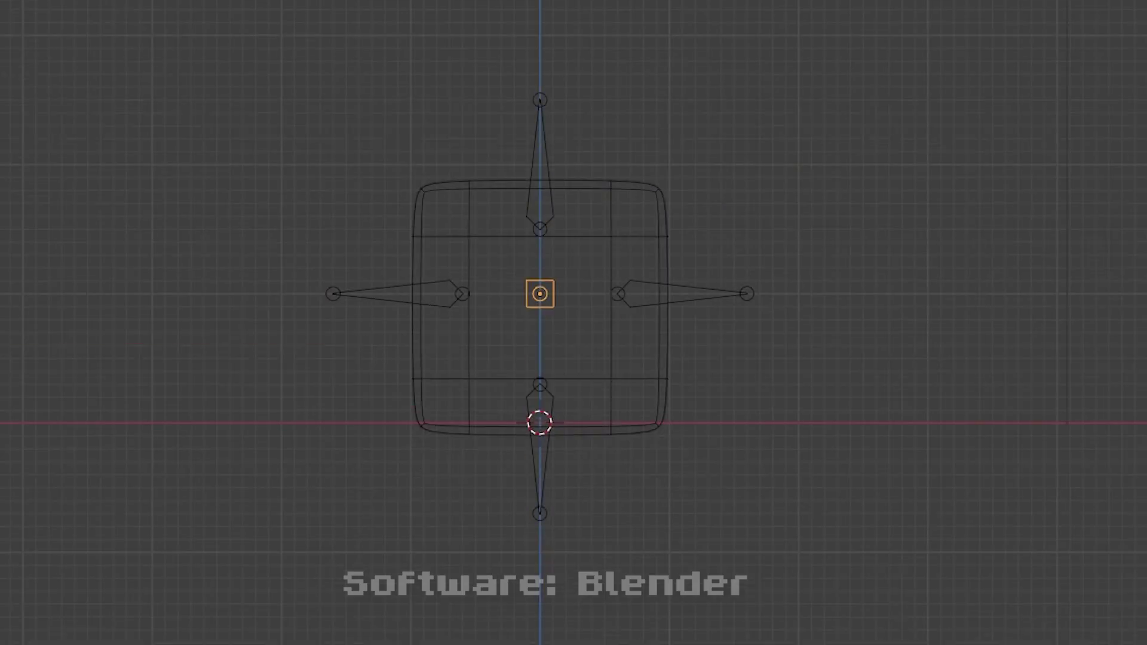
pyautogui.moveTo(501, 576); pyautogui.dragTo(568, 538, button='middle')
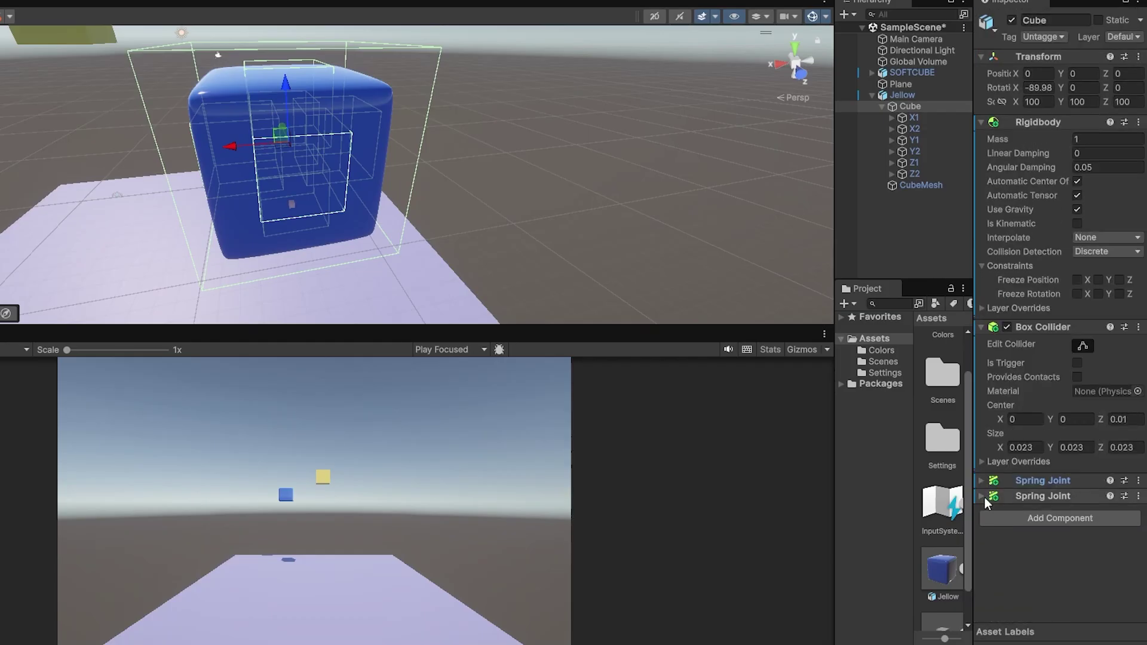
# Give the Cube object six Spring Joint components, each connected to one of the child bones X1 to Z2
pyautogui.click(1137, 530)
pyautogui.click(1054, 463)
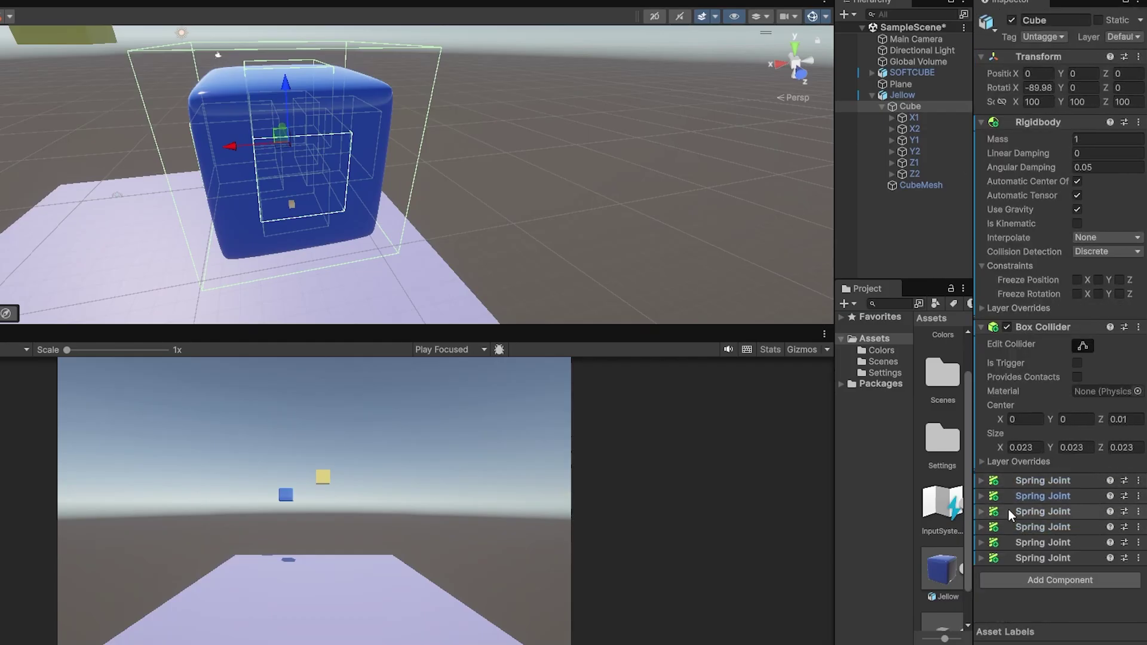
pyautogui.click(981, 558)
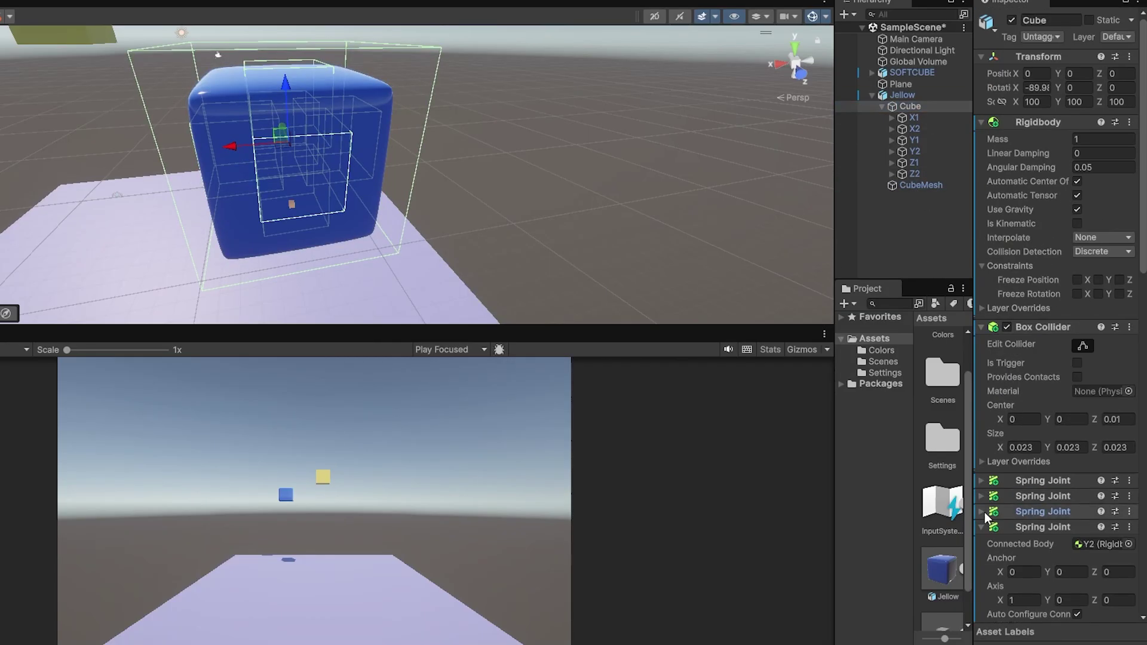
pyautogui.press('Escape')
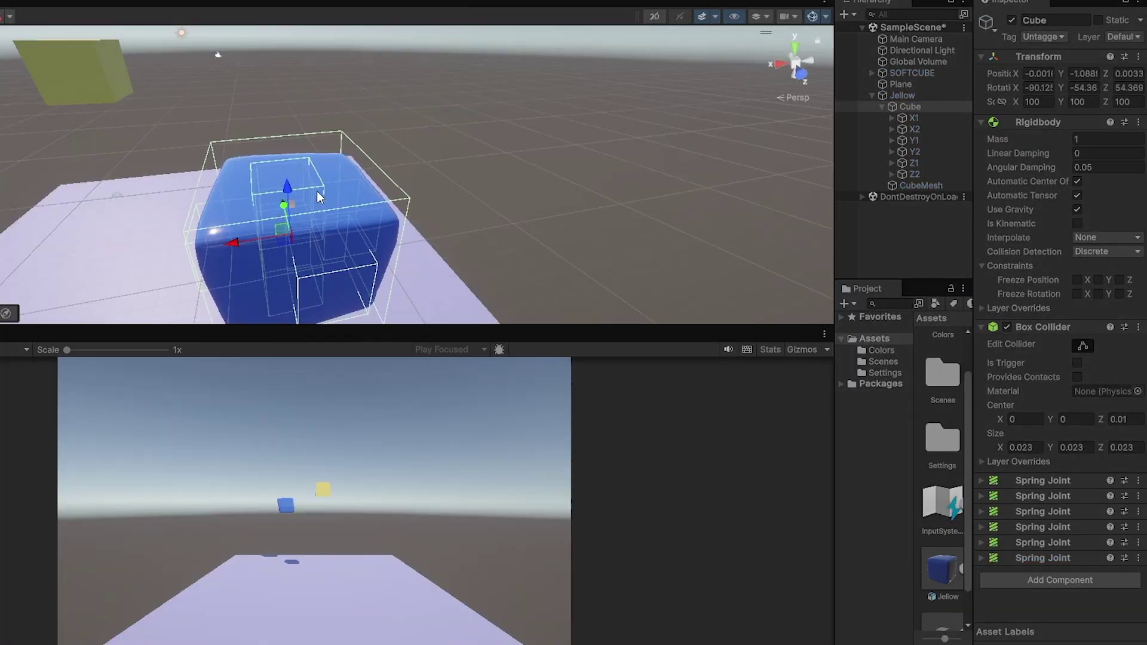
# Set the box collider X size of all six child bones, X1 through Z2, to 0.009
pyautogui.scroll(3, 481, 242)
pyautogui.click(913, 117)
pyautogui.keyDown('shift'); pyautogui.click(914, 174); pyautogui.keyUp('shift')
pyautogui.click(1025, 448)
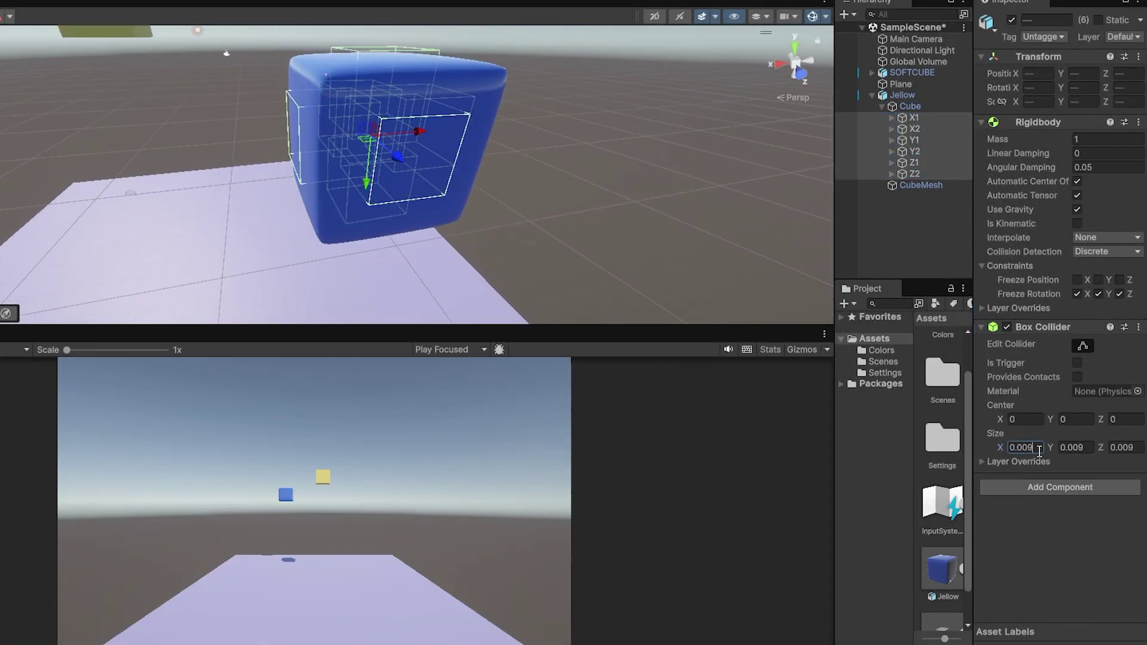
pyautogui.press('Return')
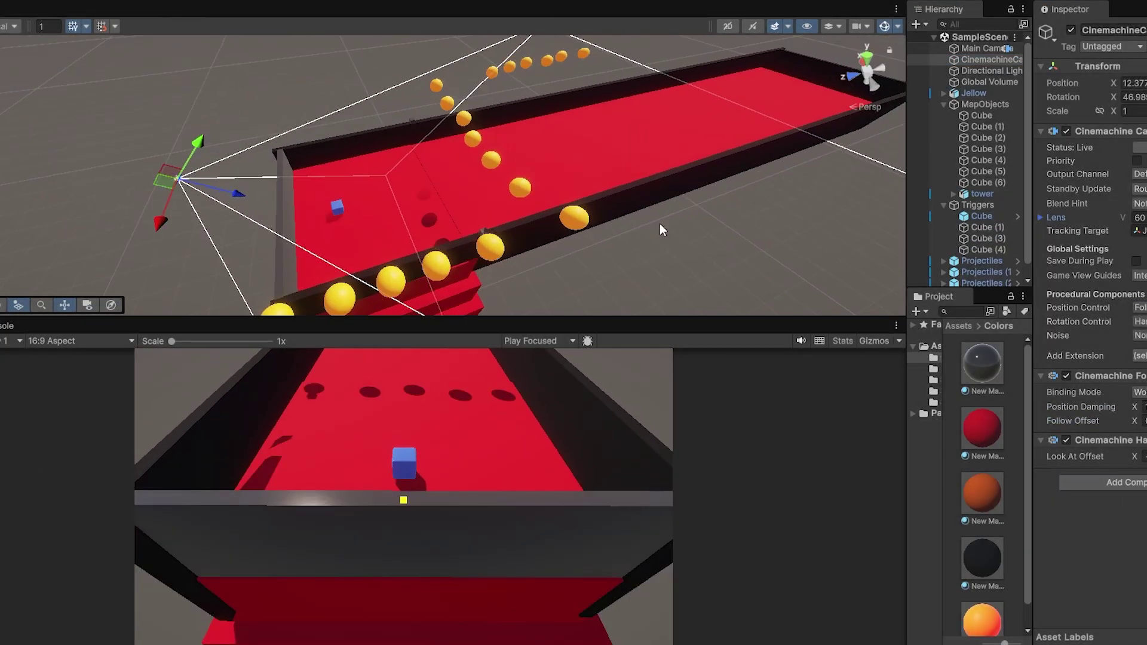
# Move the Projectiles (1) group beside the red arena and spread out individual spheres of the first two projectile groups
pyautogui.click(980, 248)
pyautogui.doubleClick(983, 272)
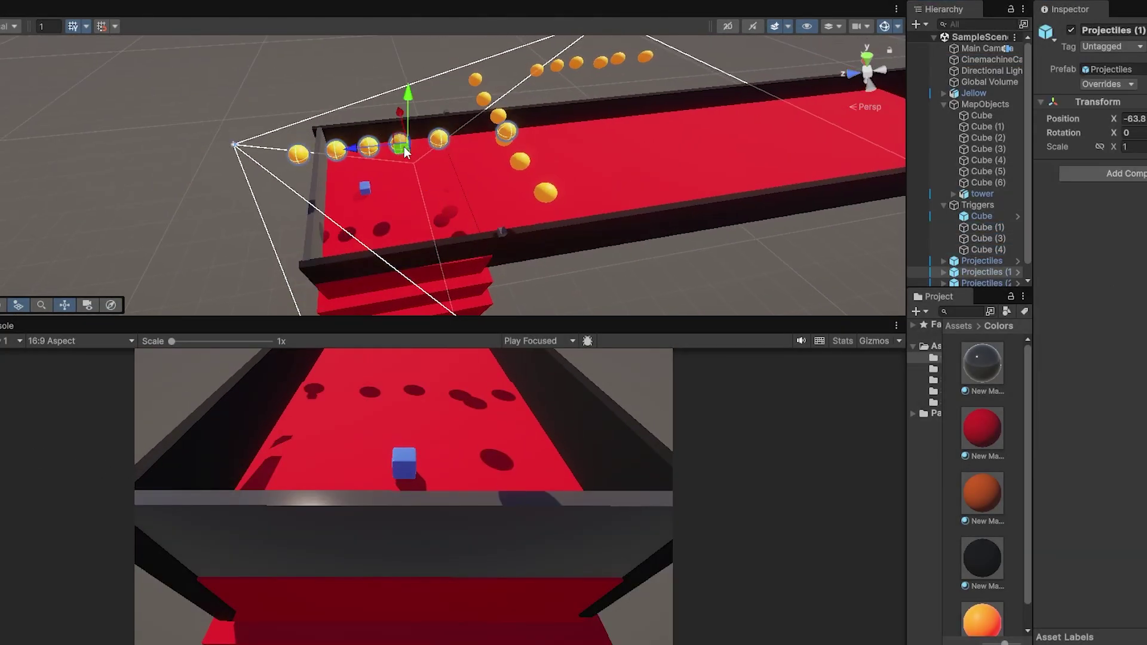
pyautogui.moveTo(485, 119); pyautogui.dragTo(428, 149)
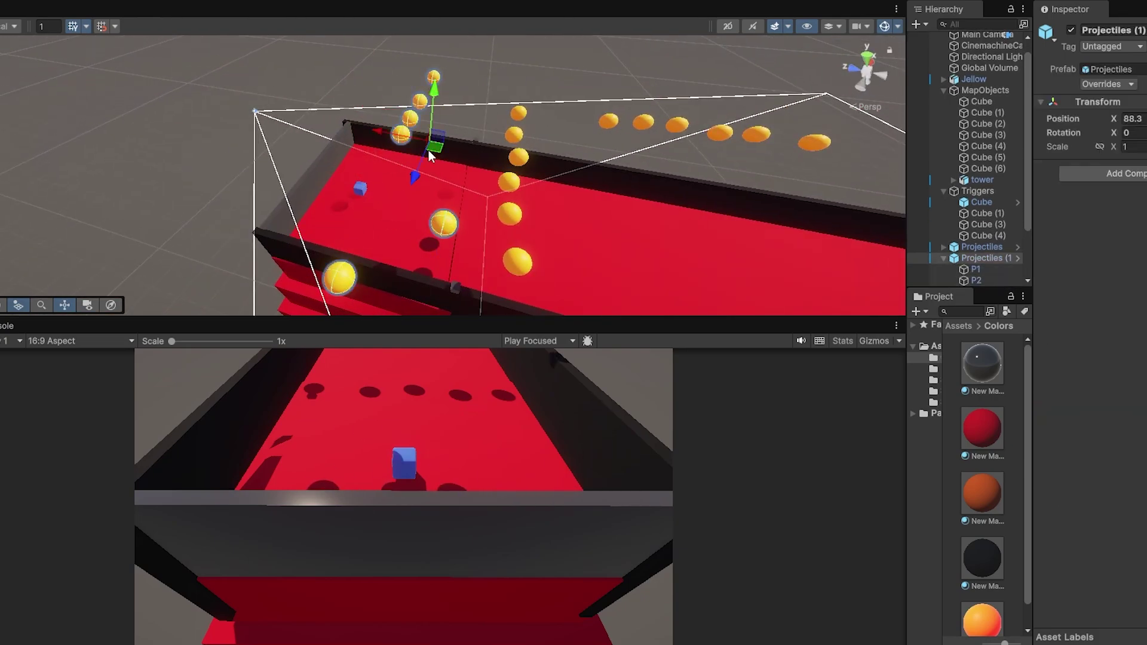
pyautogui.click(396, 120)
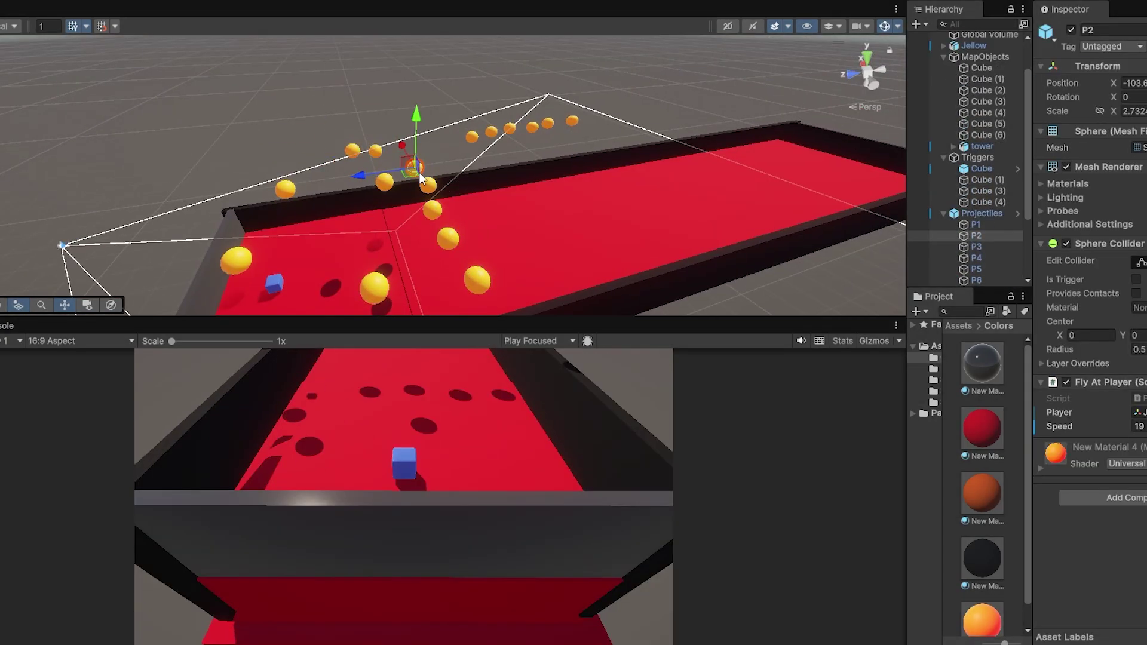
pyautogui.click(457, 192)
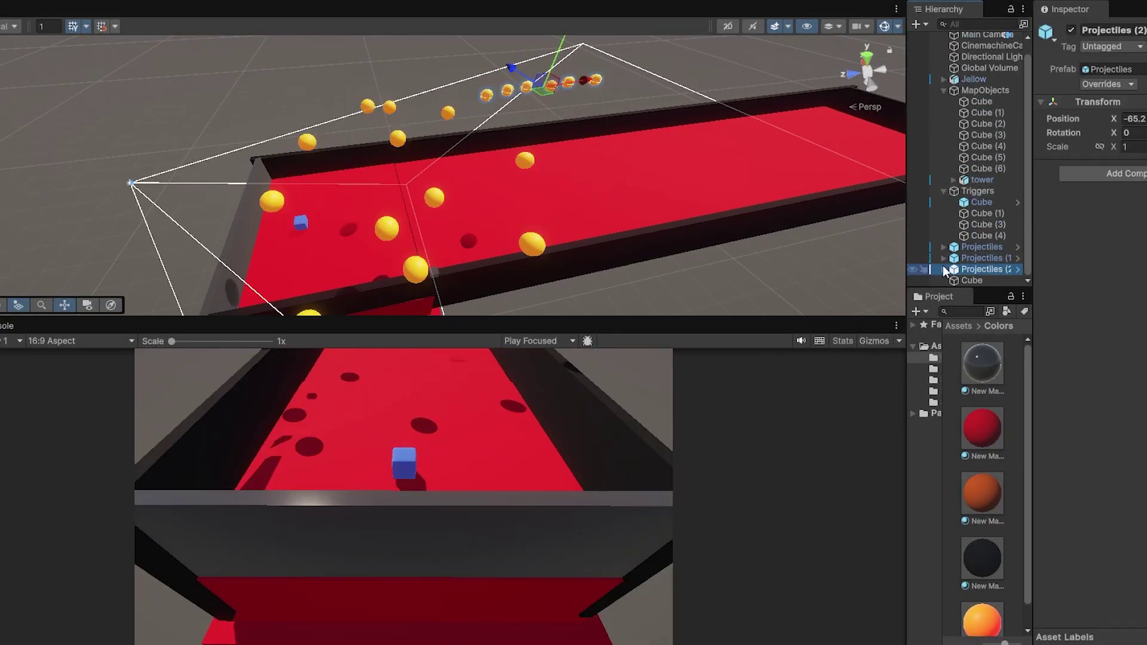
# Scatter the individual spheres of the Projectiles (2) group at uneven positions around the arena
pyautogui.click(980, 213)
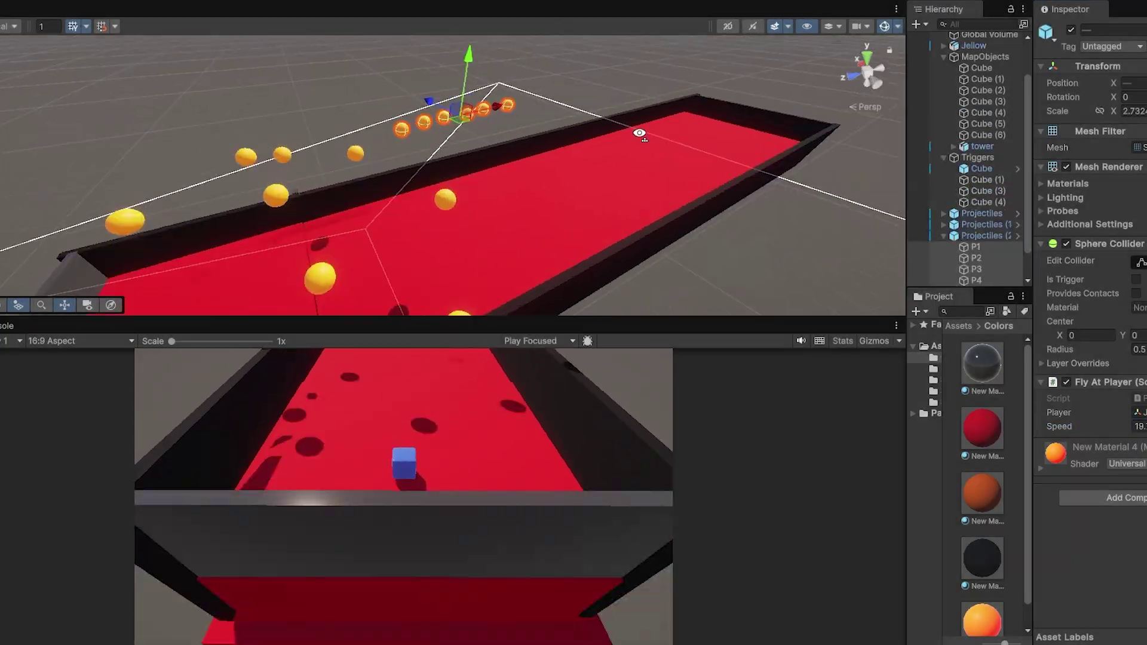
pyautogui.press('f')
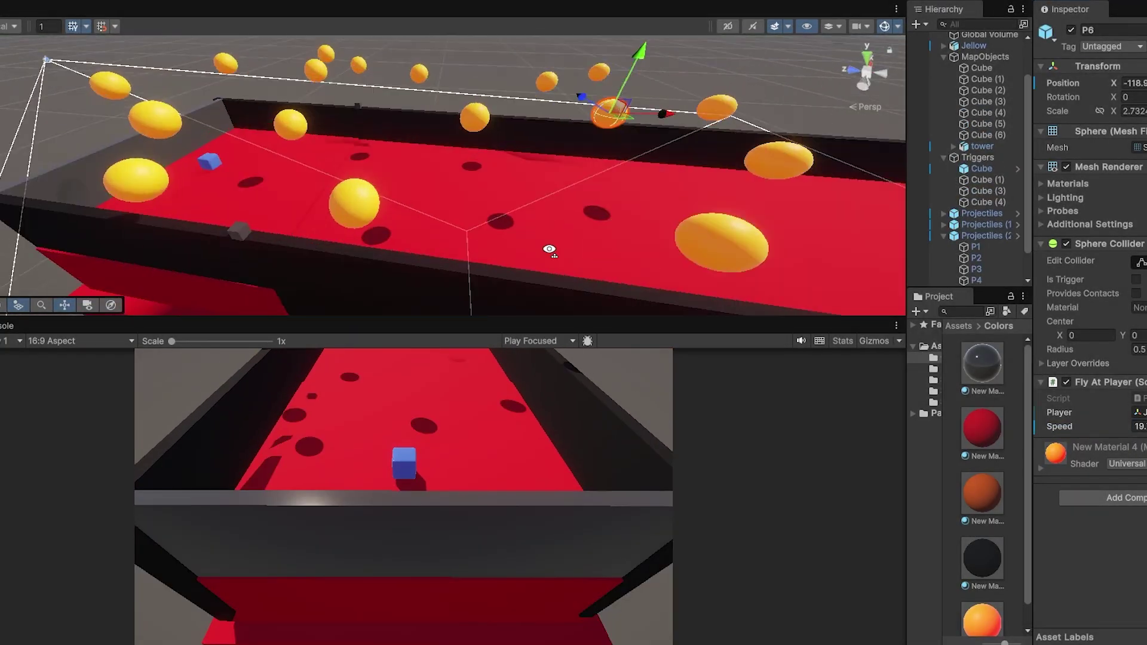
pyautogui.moveTo(538, 281); pyautogui.dragTo(1032, 96, button='right')
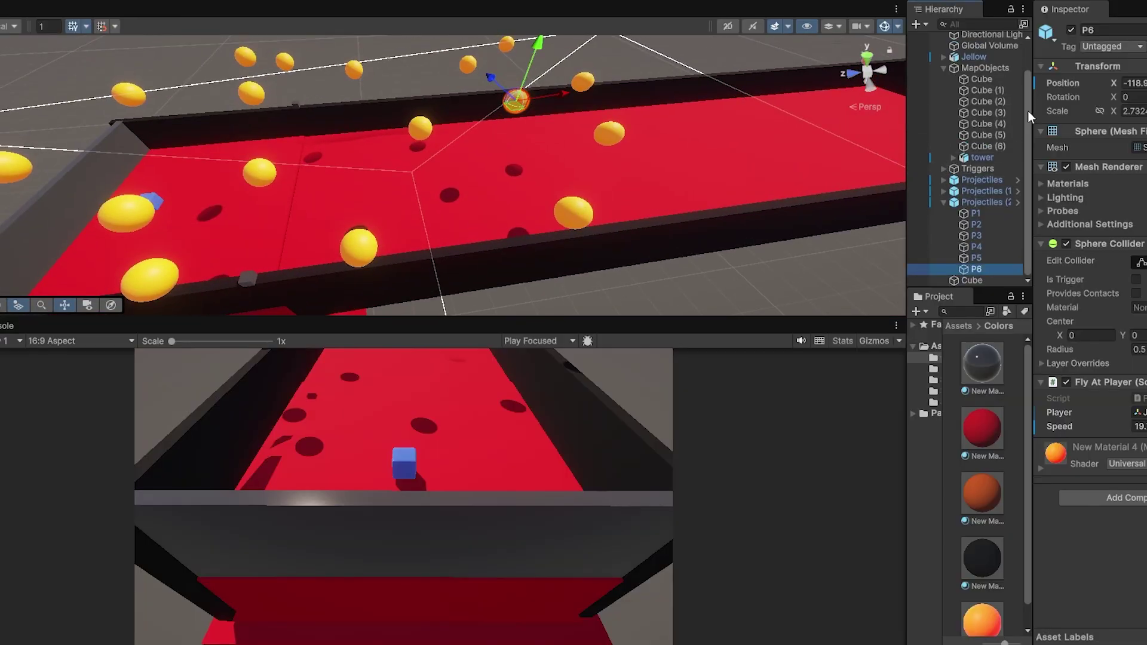
pyautogui.click(986, 249)
pyautogui.click(245, 44)
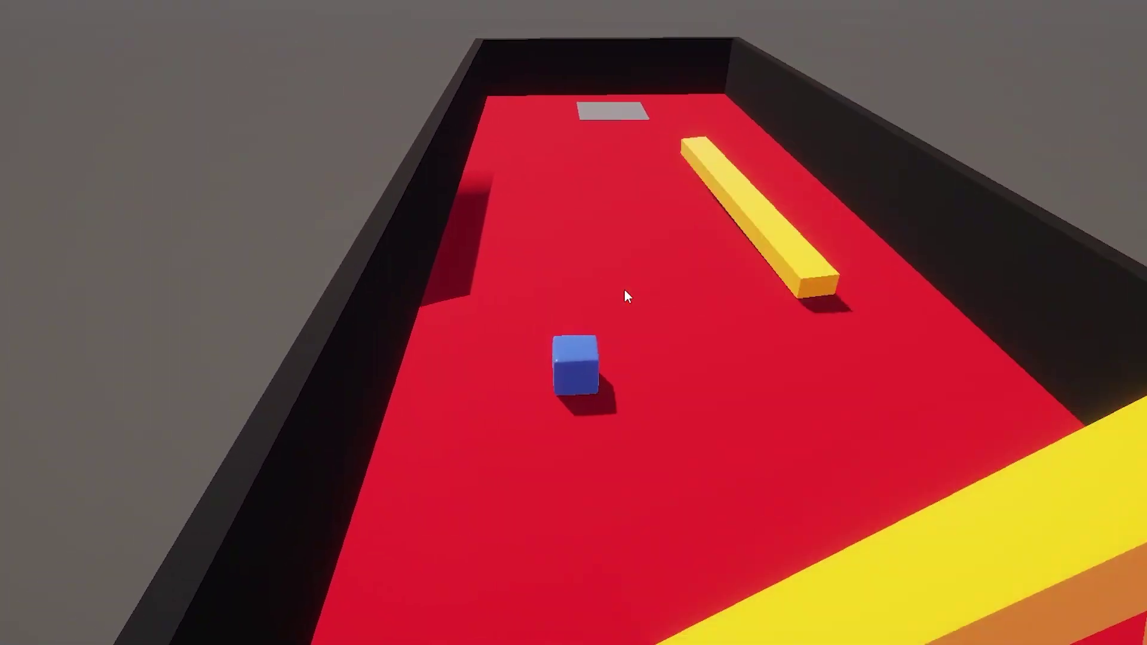
# Playtest the level by moving the blue jelly cube forward past the yellow and orange obstacles toward the grey pad
pyautogui.press('w')
pyautogui.press('w')
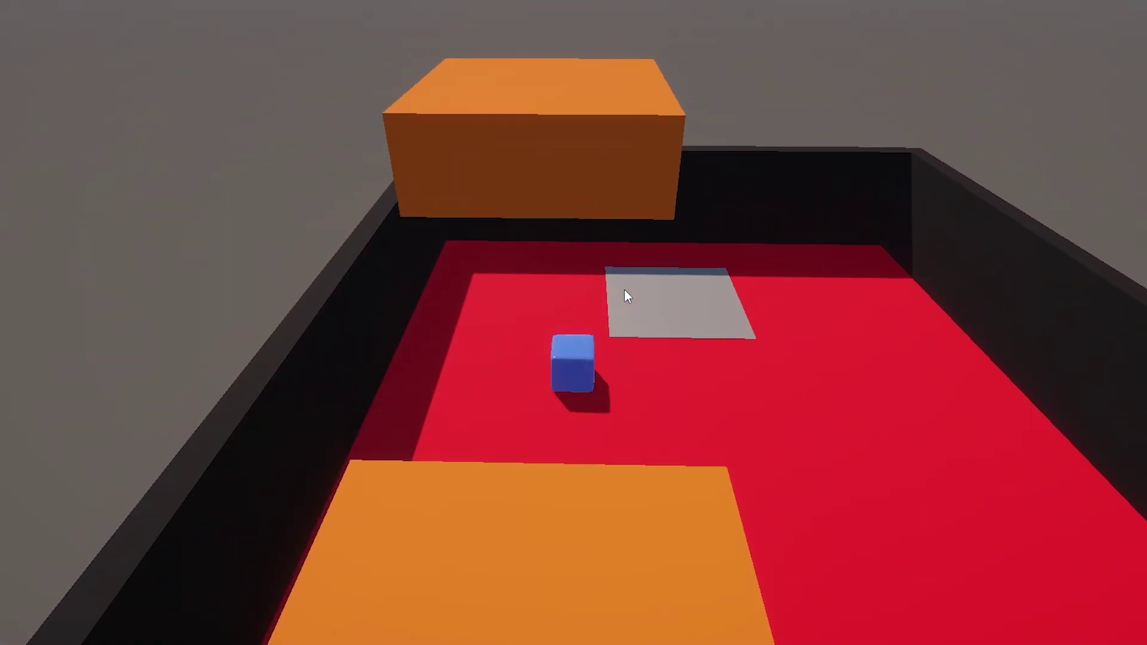
pyautogui.press('w')
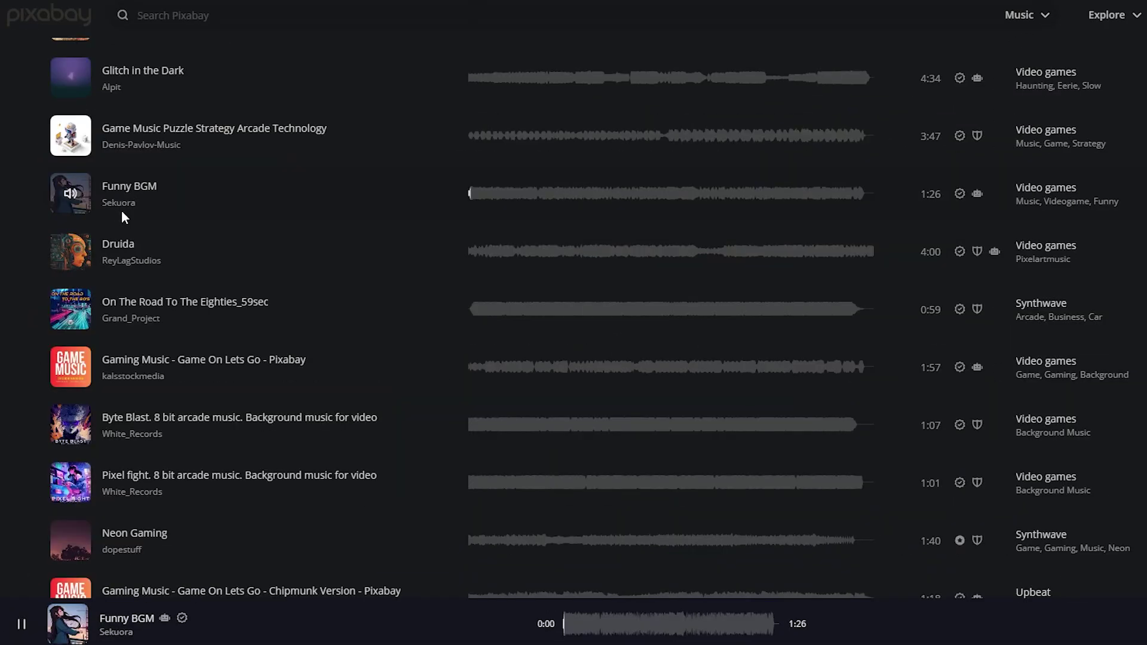
# Switch to Pixabay and browse the video game music tracks for background music
pyautogui.scroll(3, 135, 233)
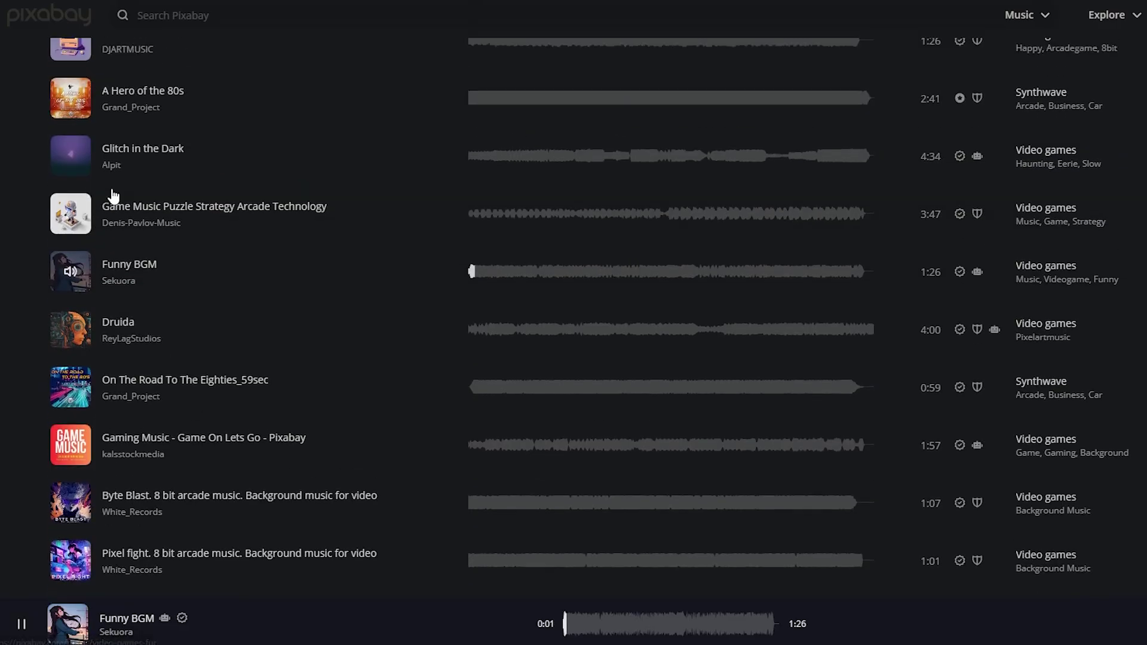